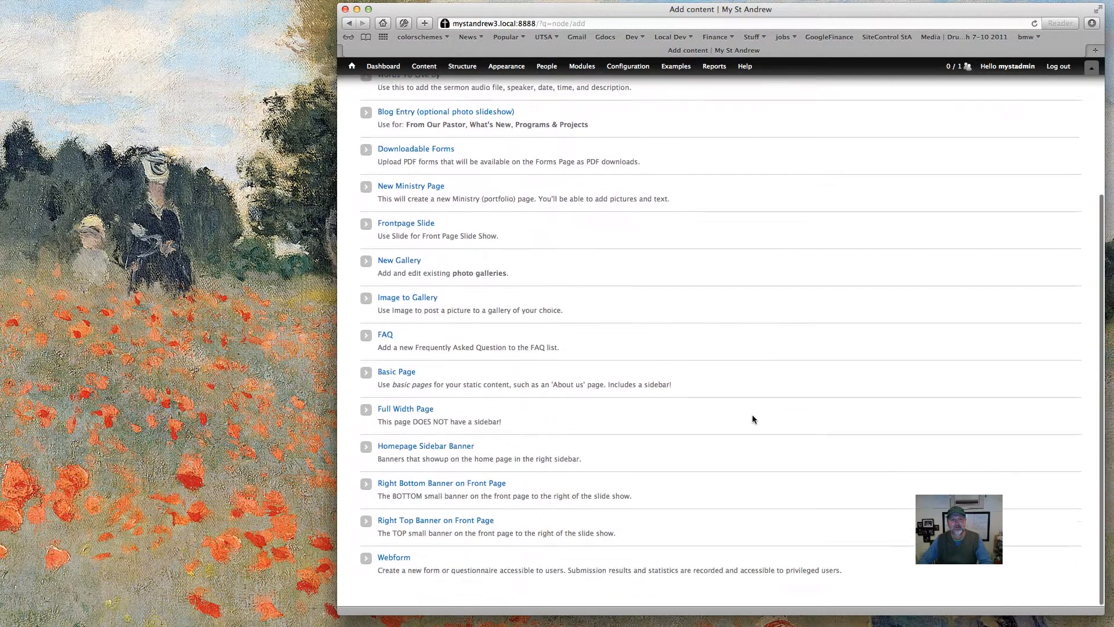
Step: Create a new Webform and give it the title "Malaria Benefit Concert", copied from webform-malaria.html
click(404, 558)
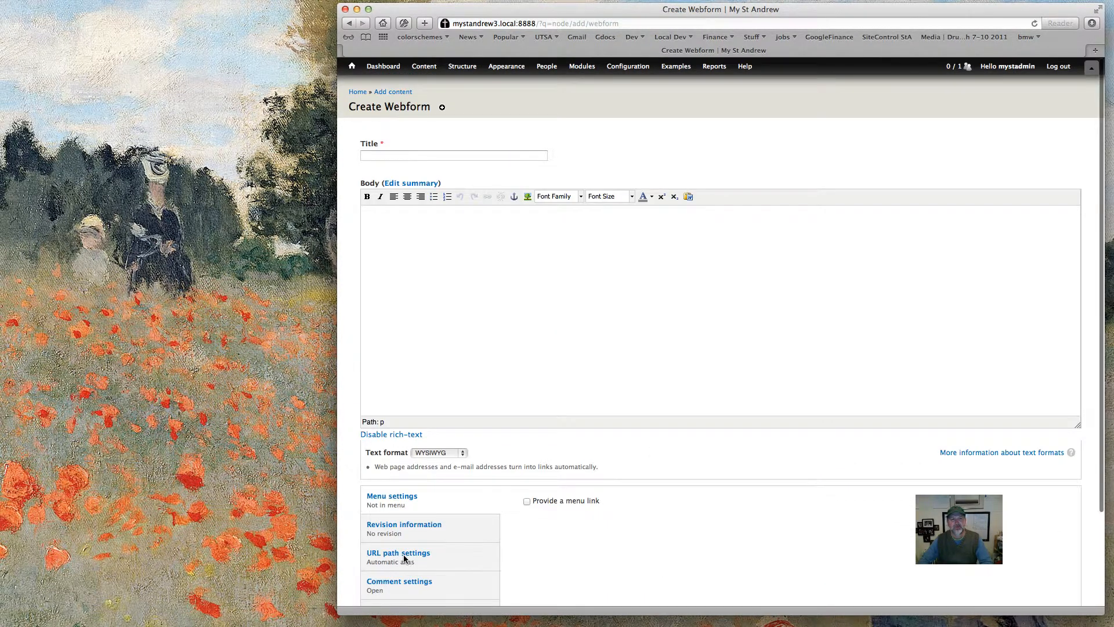
click(426, 155)
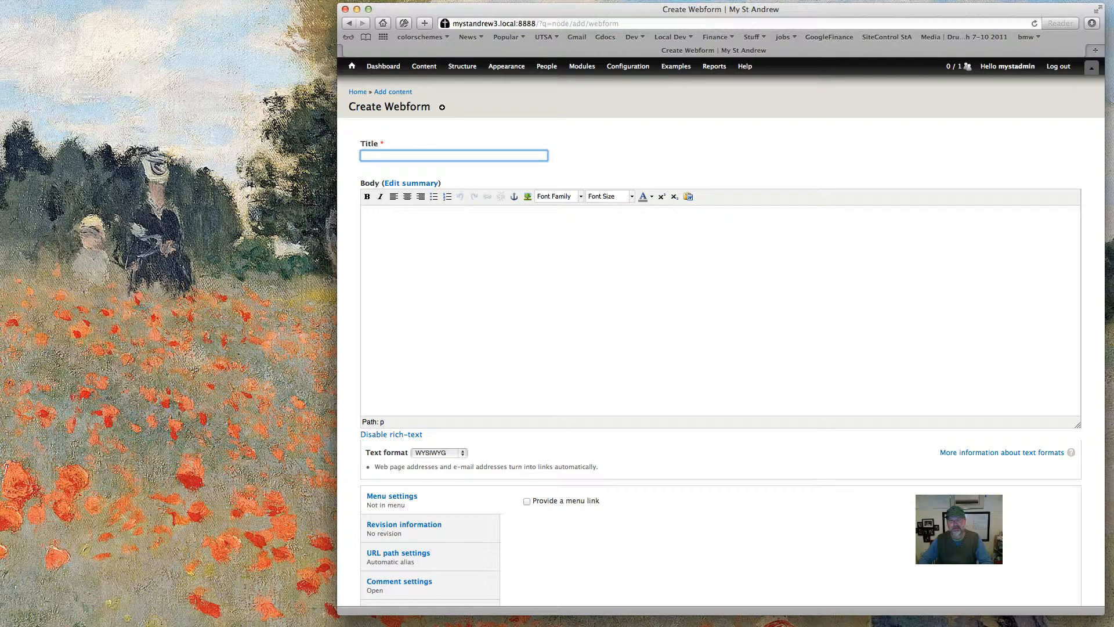
key(super+Tab)
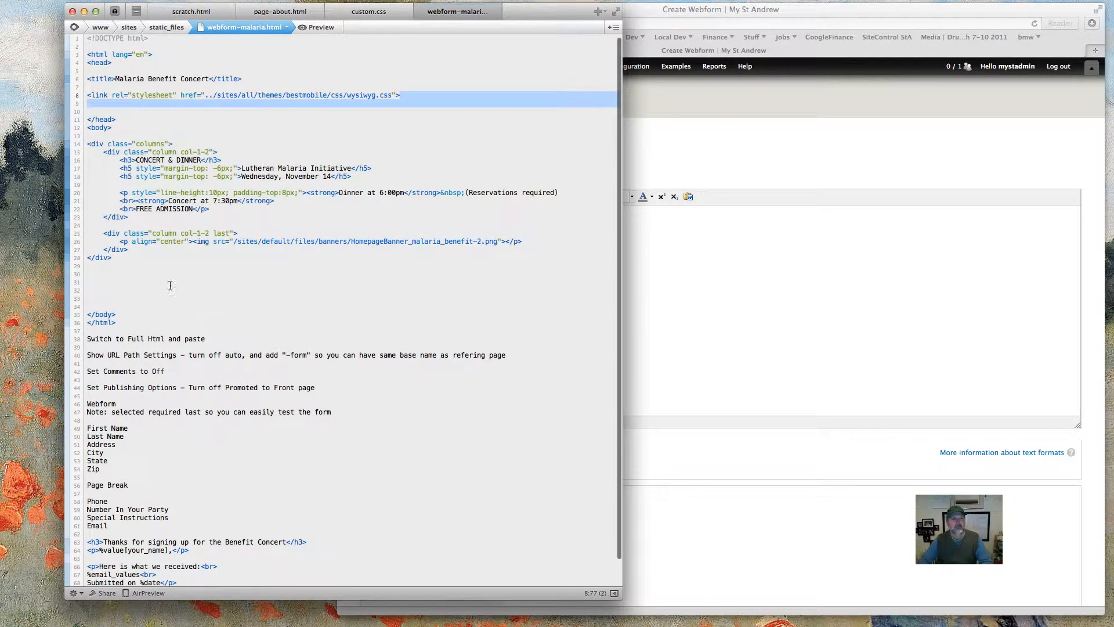
drag(117, 79, 210, 79)
key(super+c)
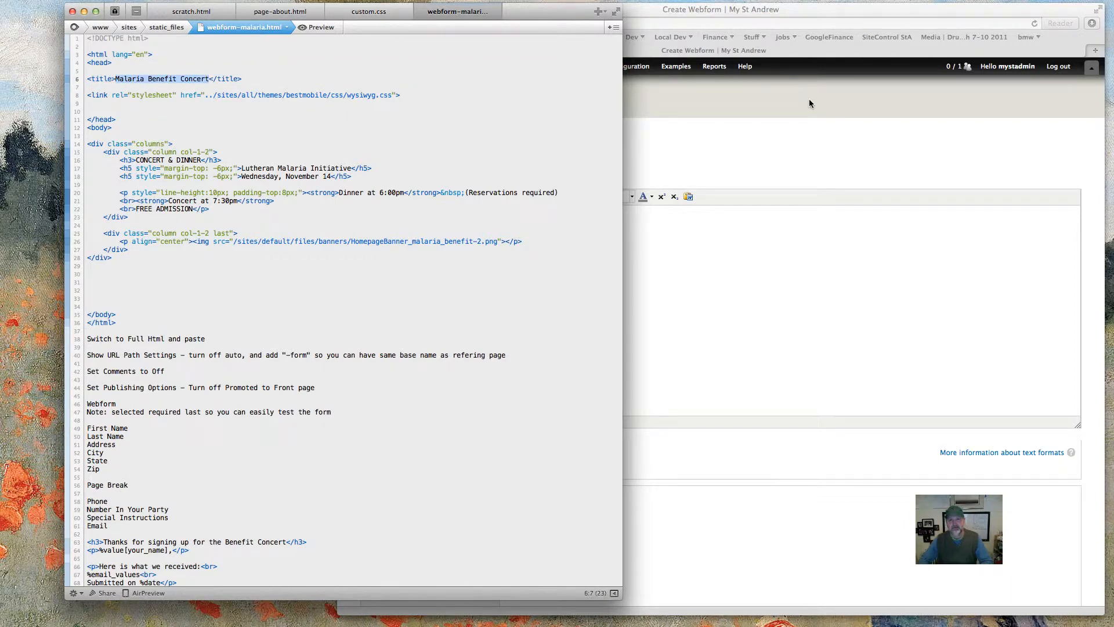
click(810, 143)
key(super+v)
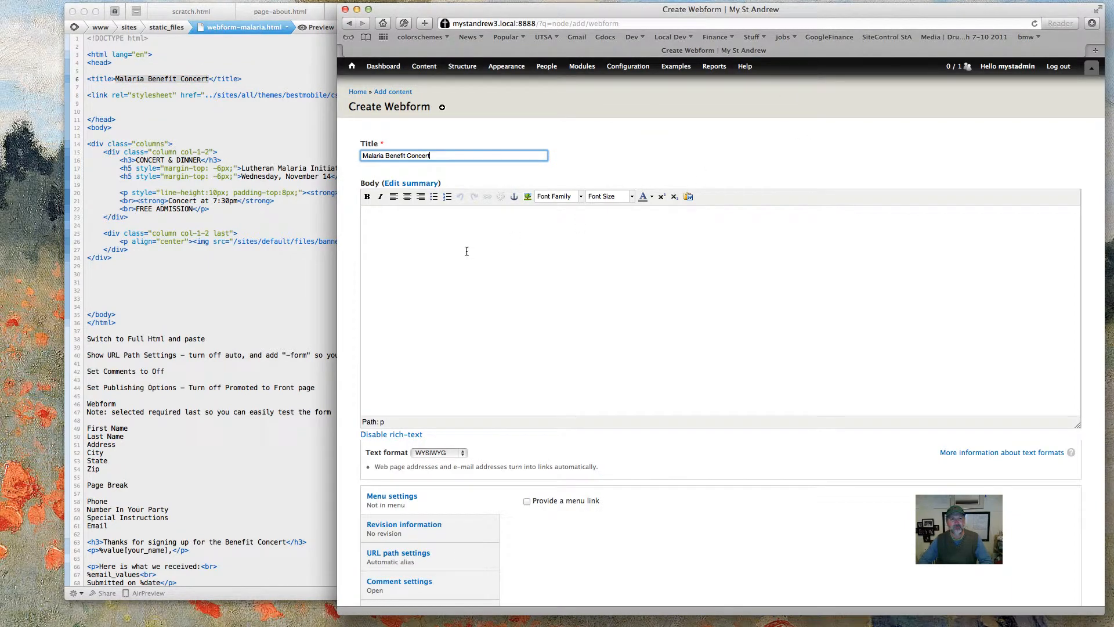
Step: Copy the whole columns div block from webform-malaria.html and paste it into the webform body with the text format set to Full HTML
click(274, 285)
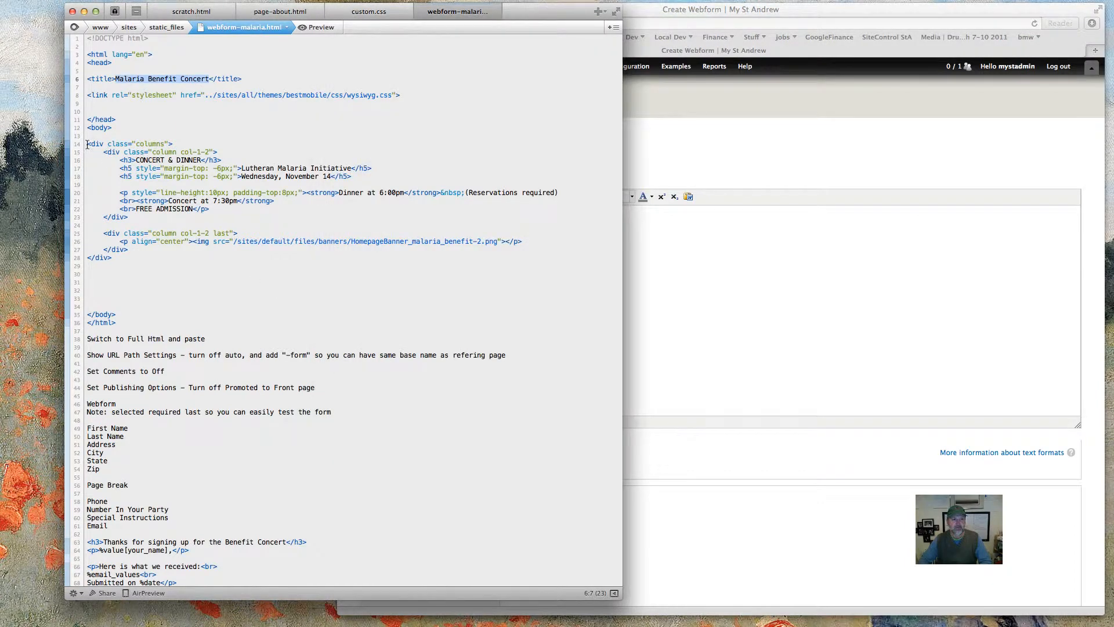
click(87, 144)
drag(87, 144, 129, 256)
key(super+c)
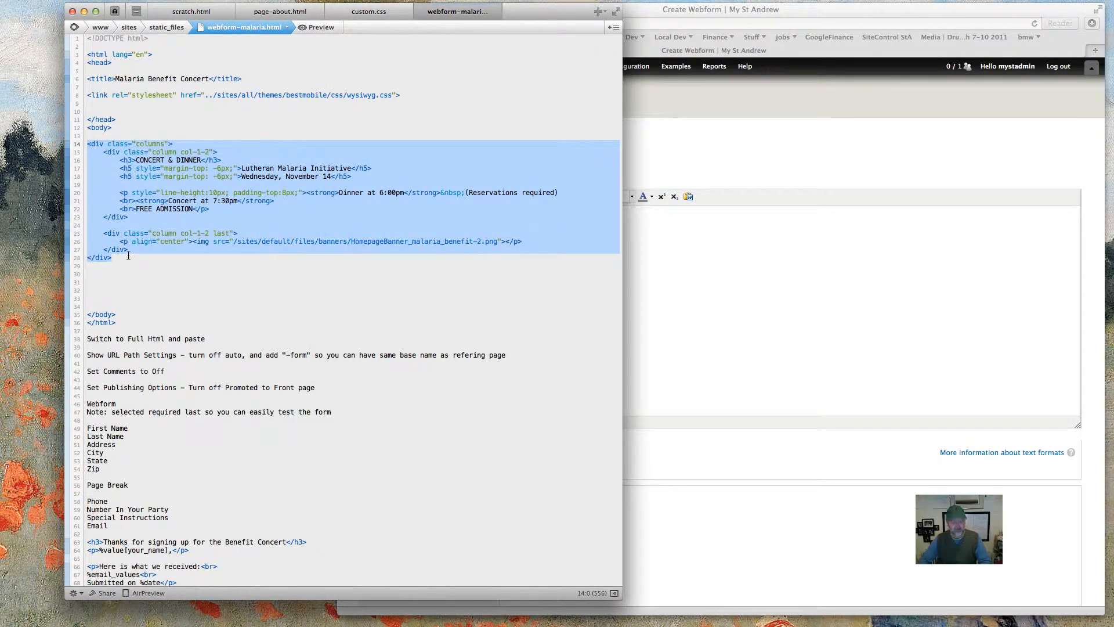
click(876, 274)
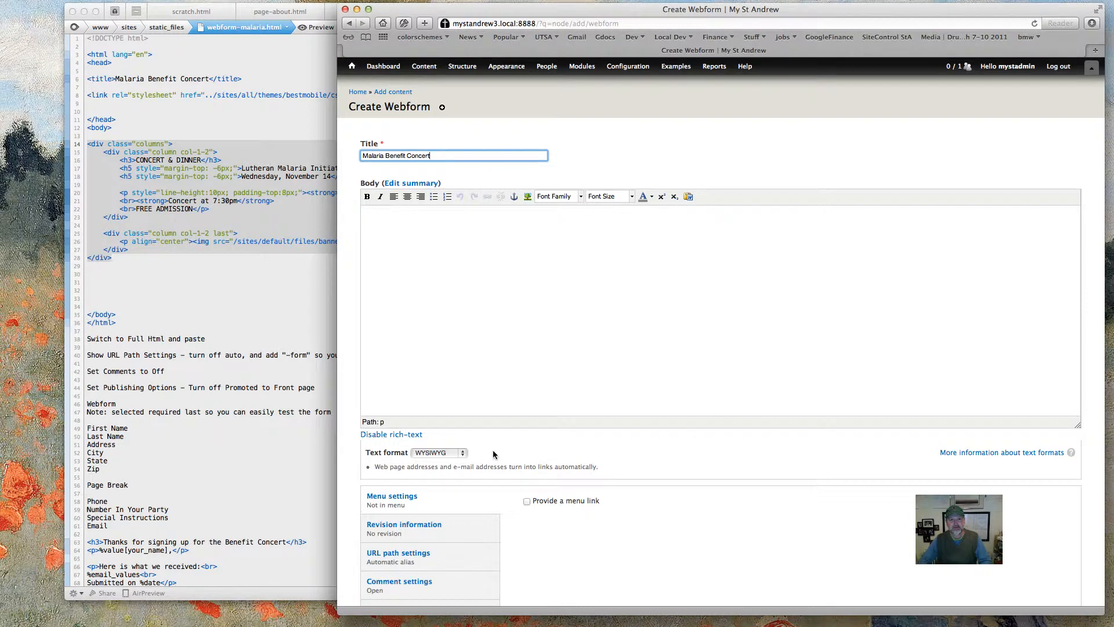
click(462, 453)
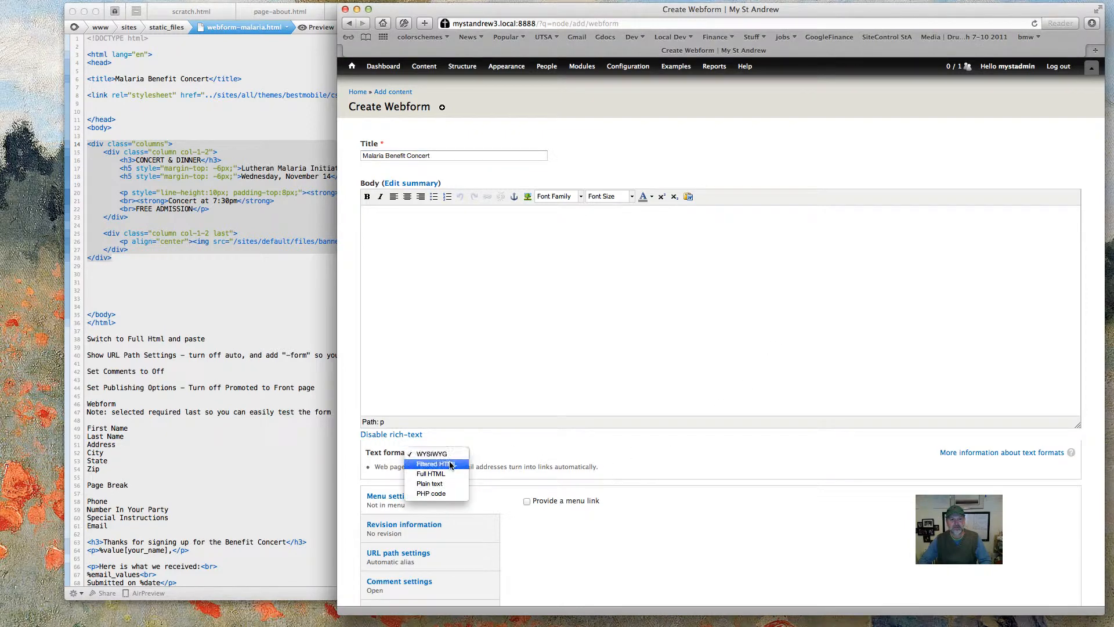
click(430, 474)
click(385, 249)
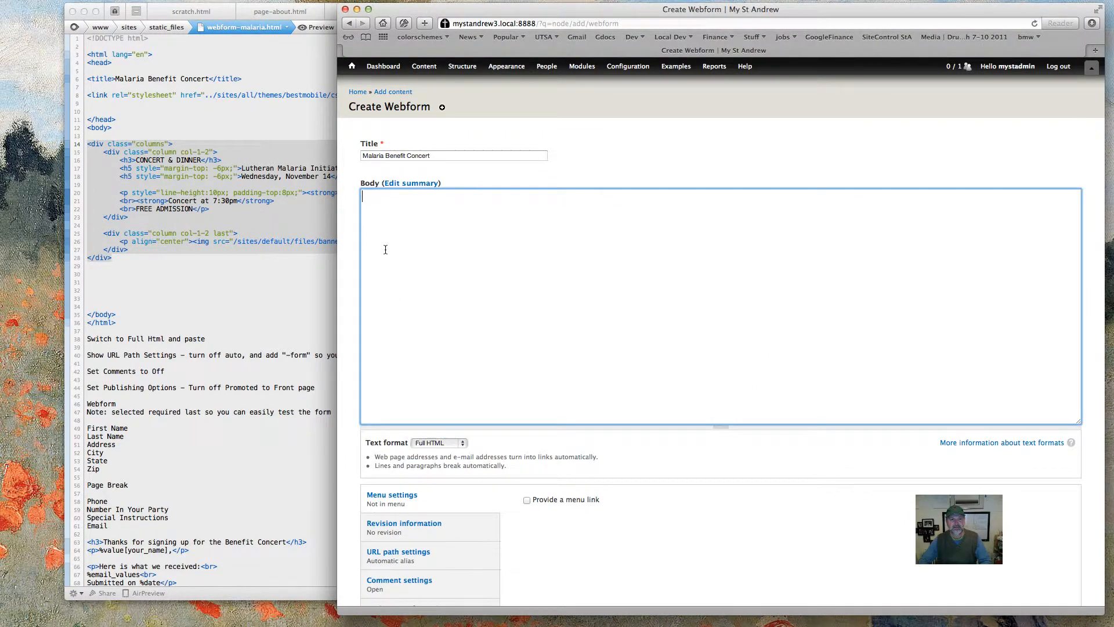
key(super+v)
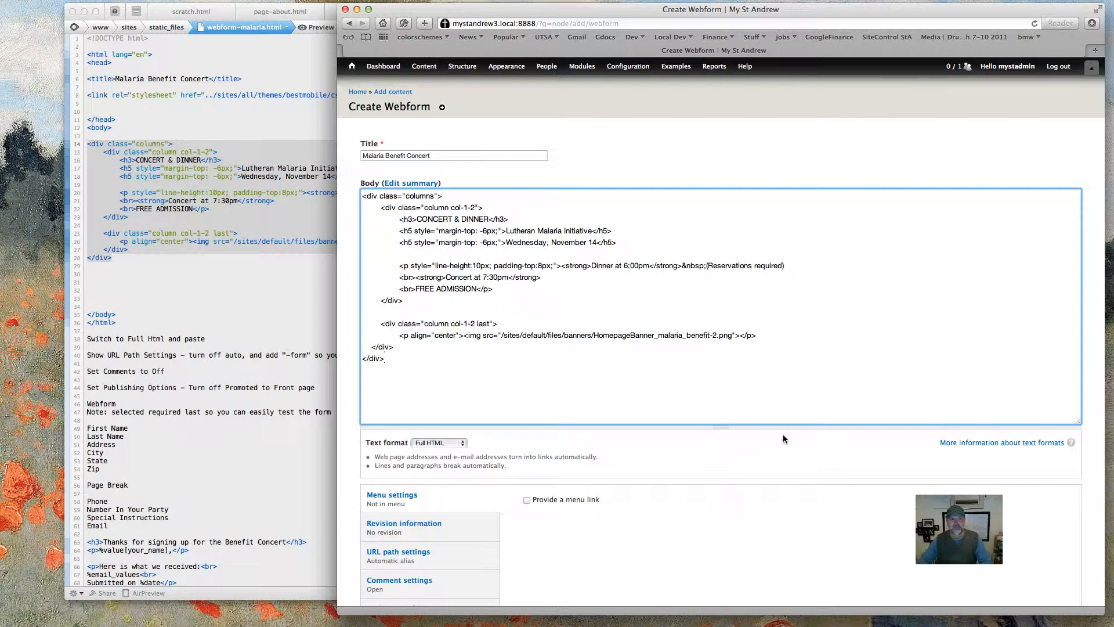
Step: Check the webform's revision and URL path settings, and set its comments to Closed
scroll(783, 439, down, 4)
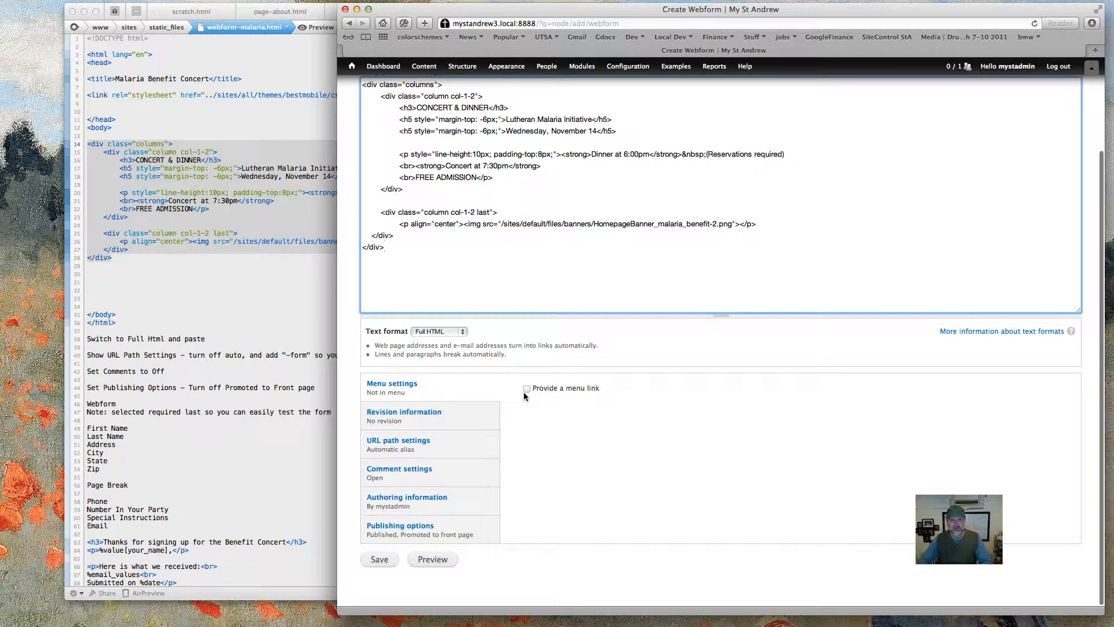
click(432, 429)
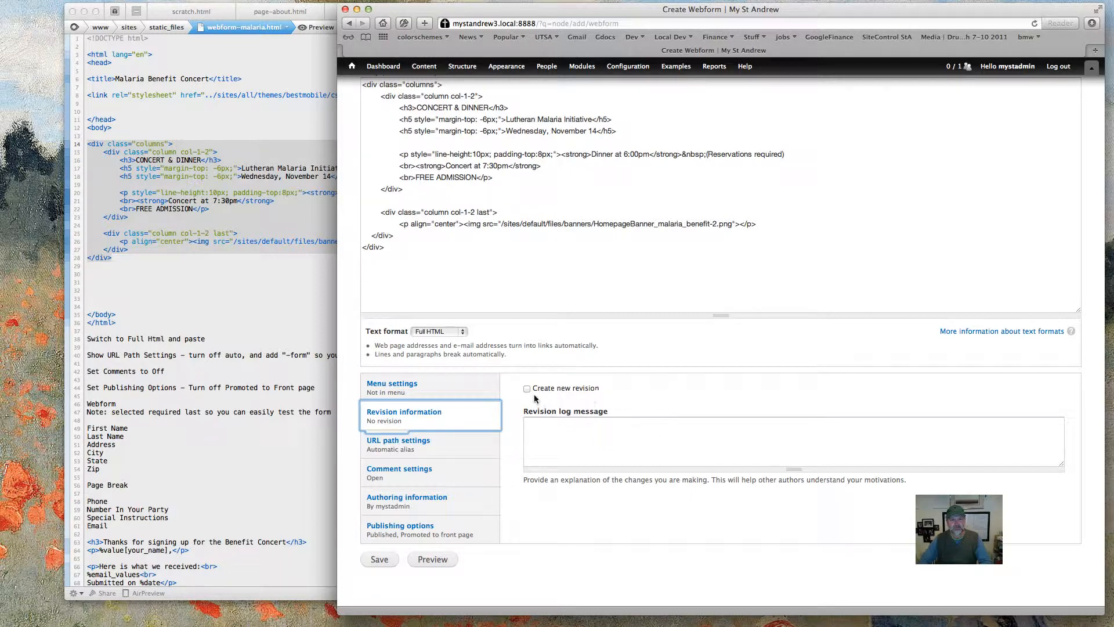
click(450, 444)
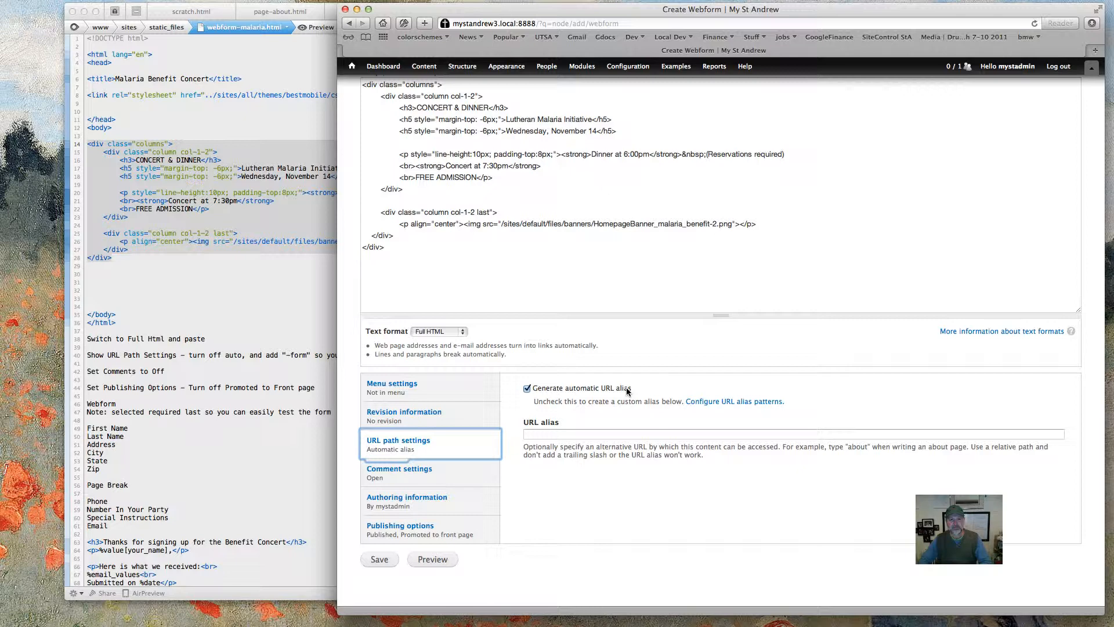
scroll(653, 272, up, 5)
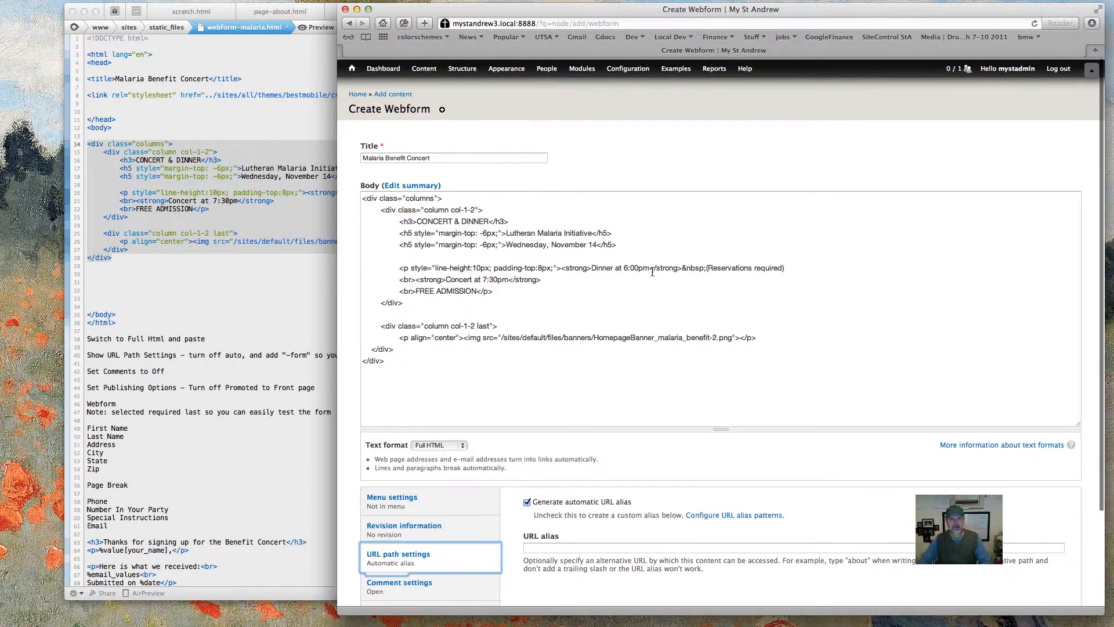
drag(458, 156, 351, 156)
scroll(505, 285, down, 5)
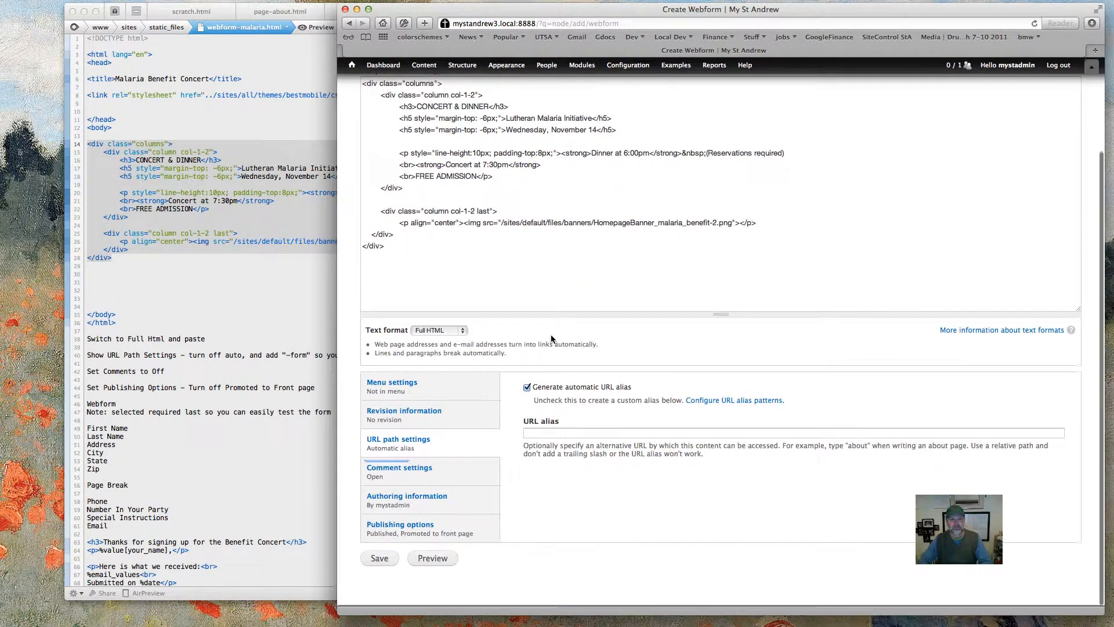
click(416, 478)
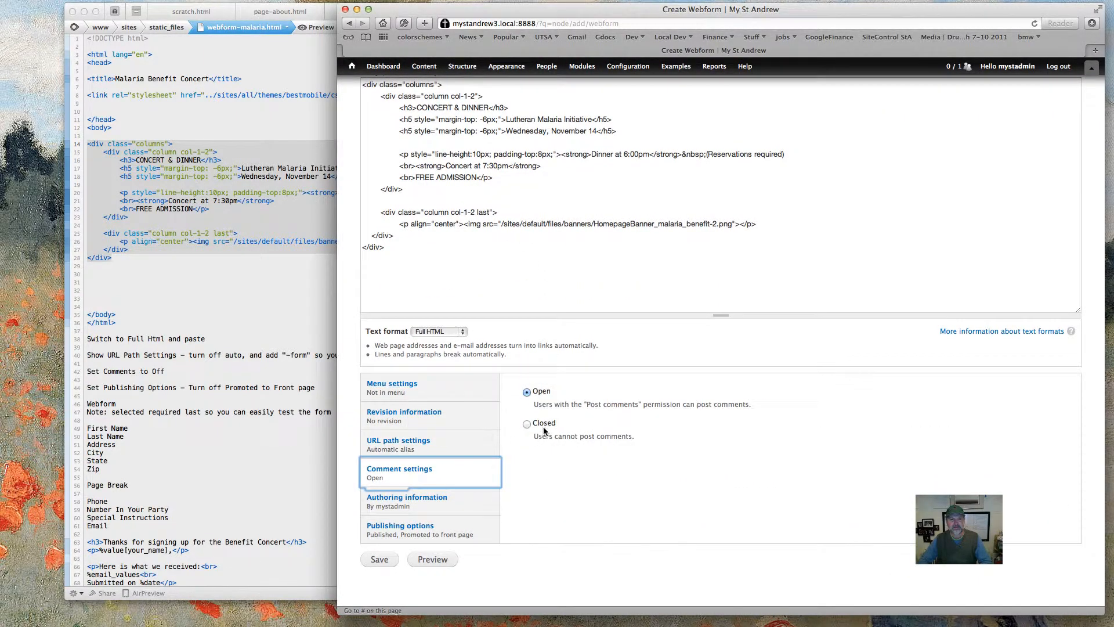
click(526, 424)
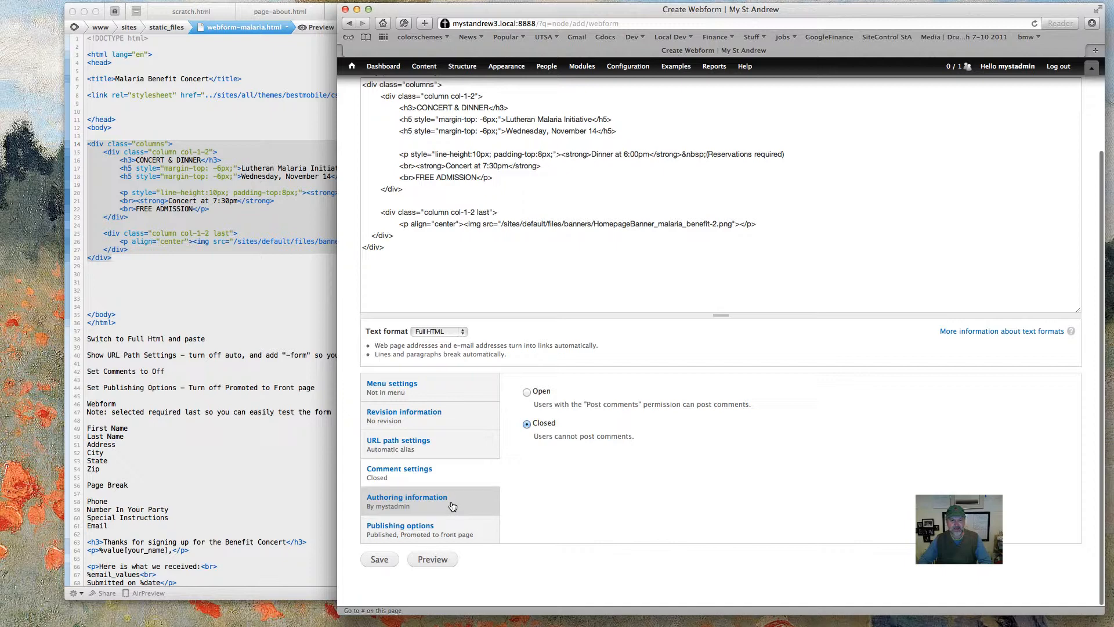
Step: Turn off Promoted to front page in the publishing options and save the webform
click(398, 533)
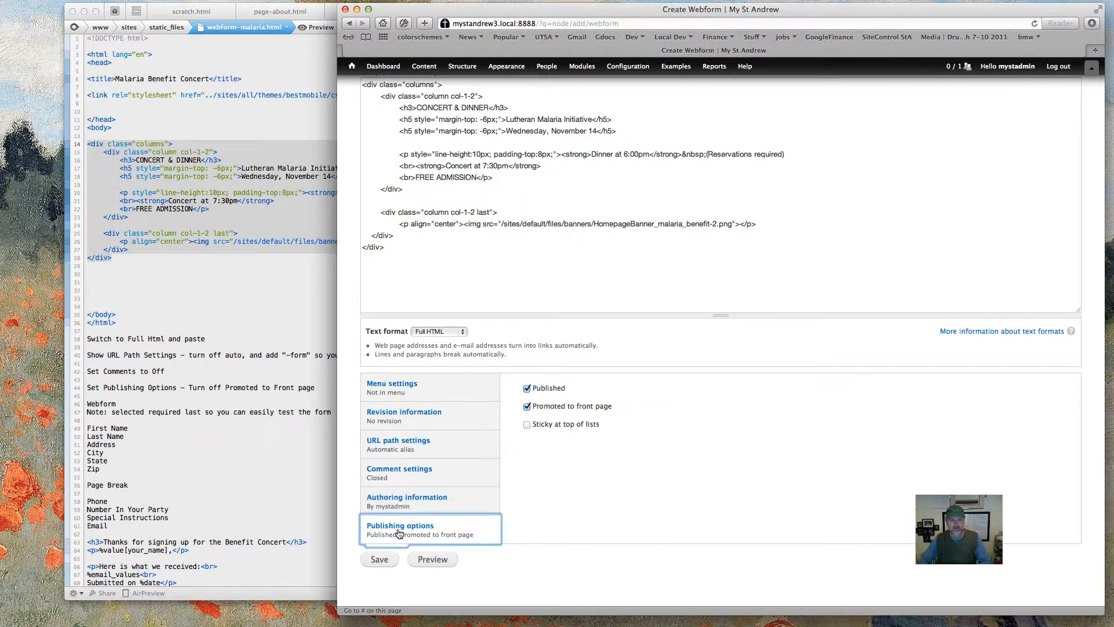
click(527, 408)
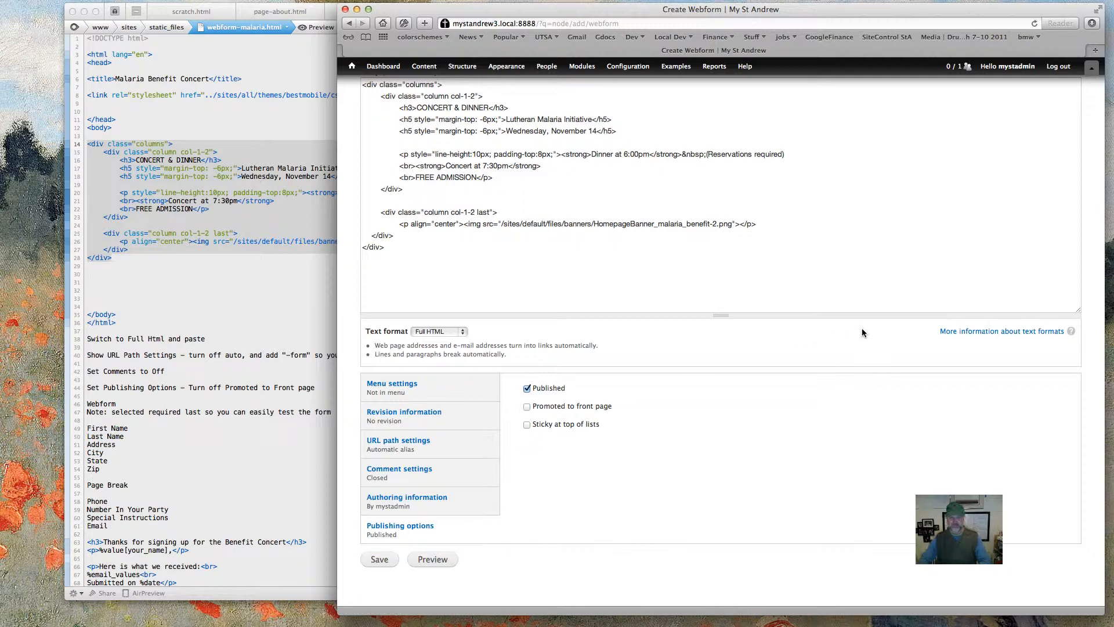
scroll(862, 329, up, 5)
scroll(863, 329, down, 3)
scroll(862, 329, down, 1)
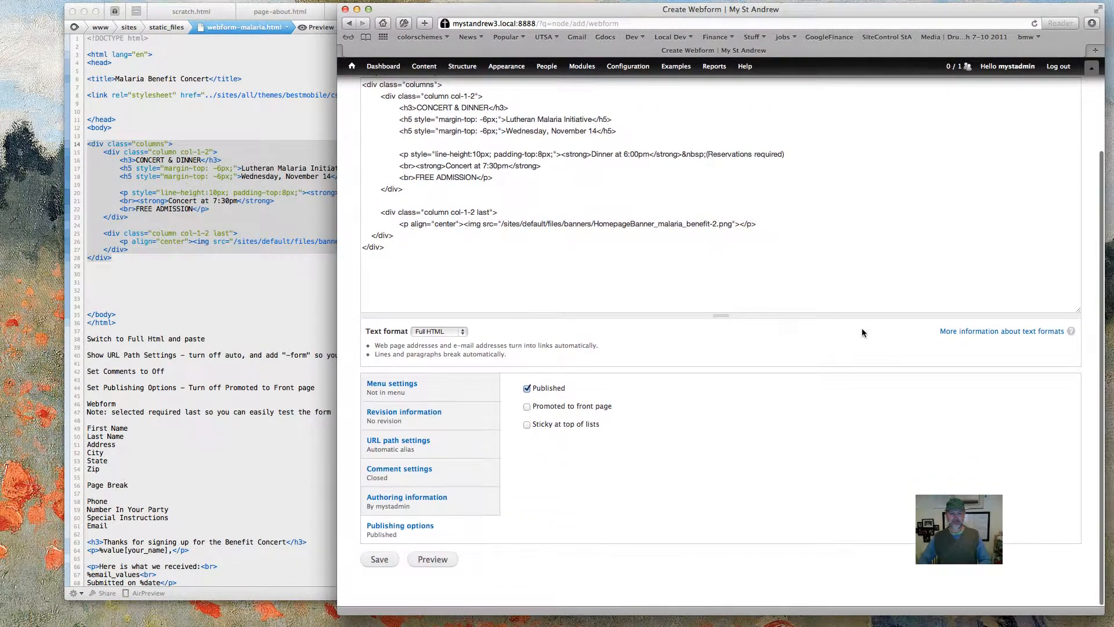
click(379, 560)
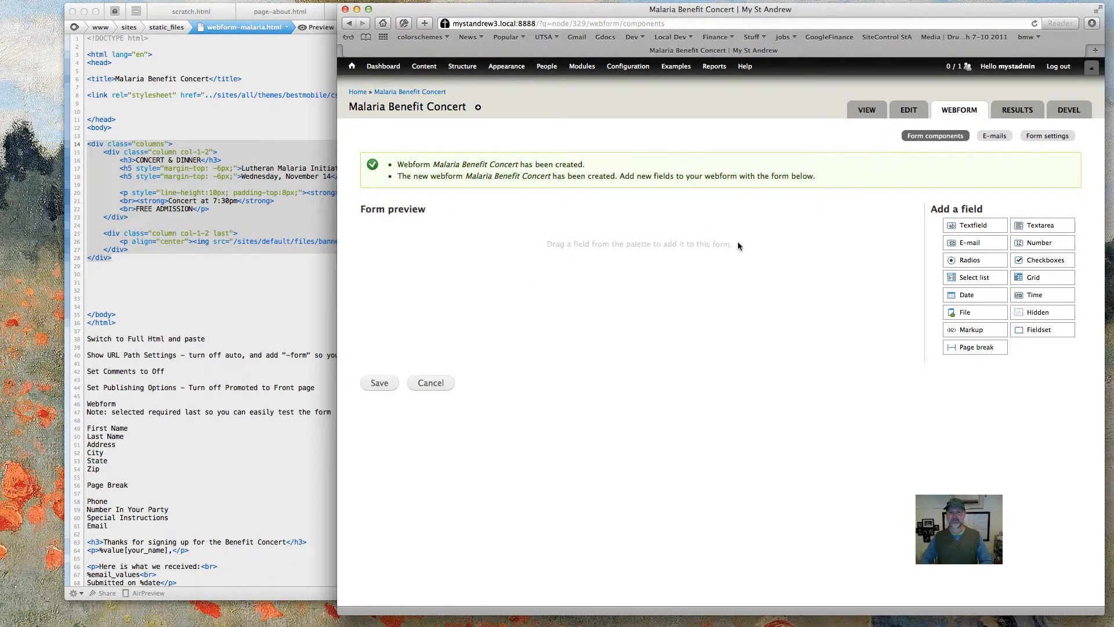
Step: View the finished page, and add a text field titled "First Name" to the webform's components
click(868, 111)
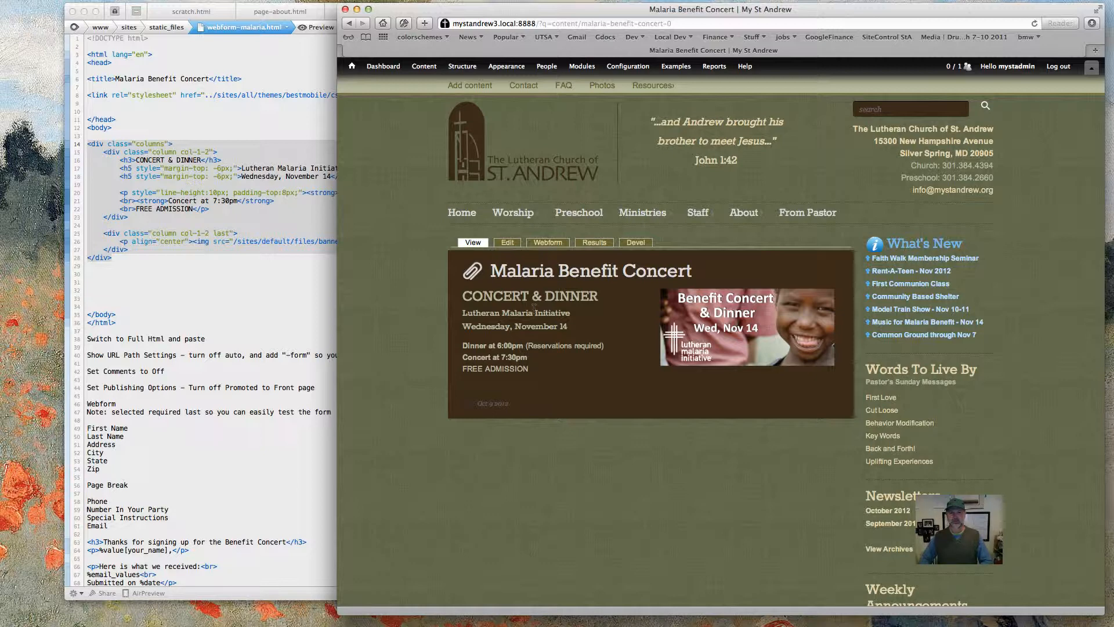
click(541, 245)
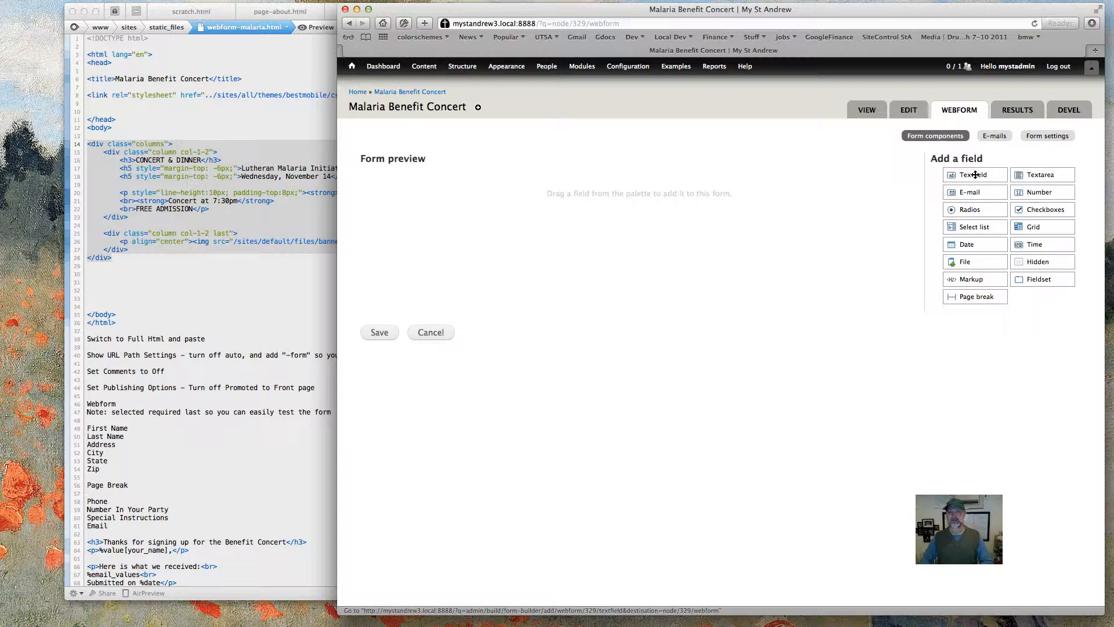
drag(972, 176, 436, 174)
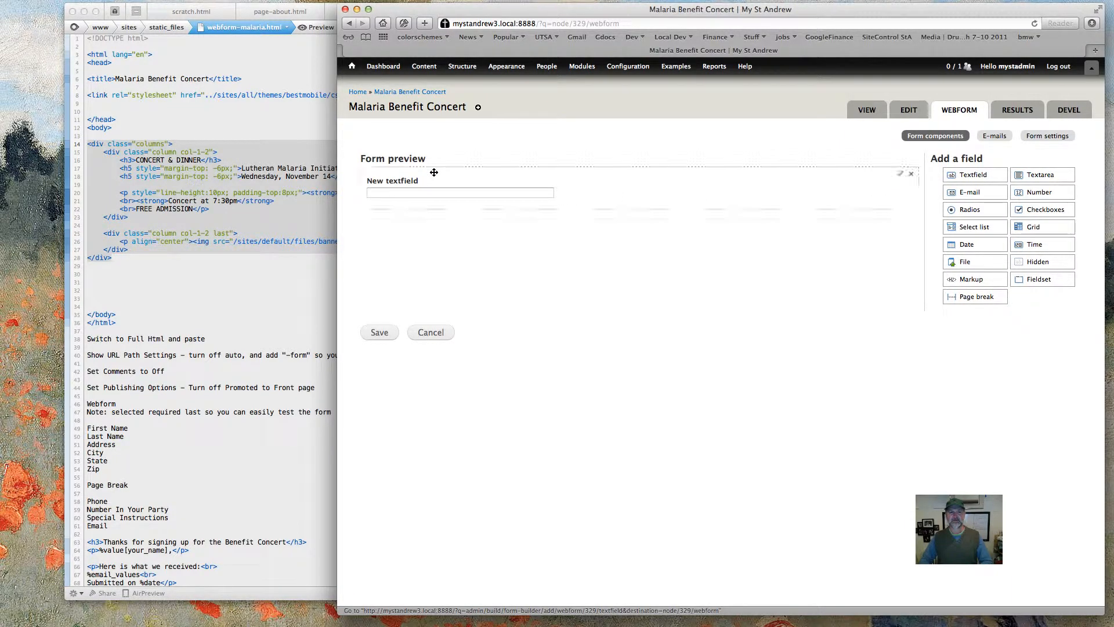
click(418, 185)
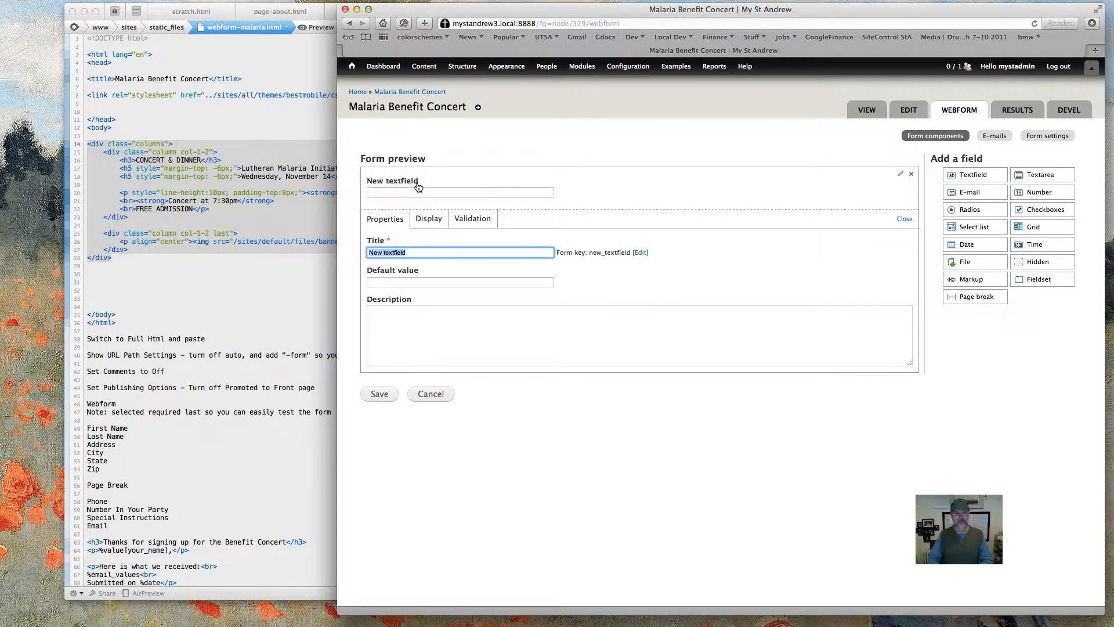
text(First)
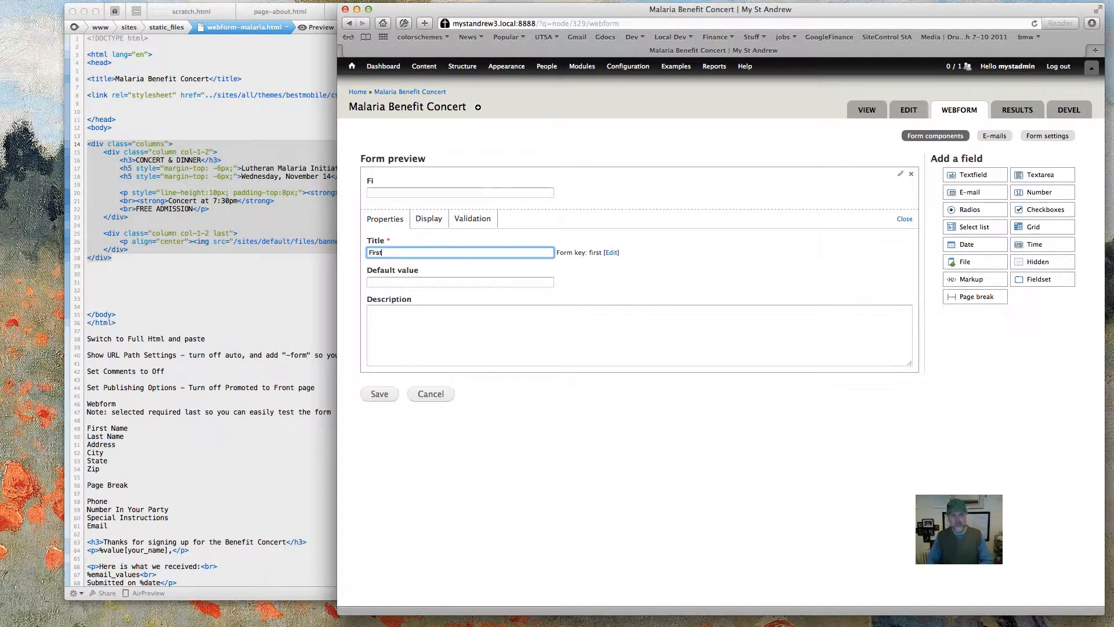
text( Name)
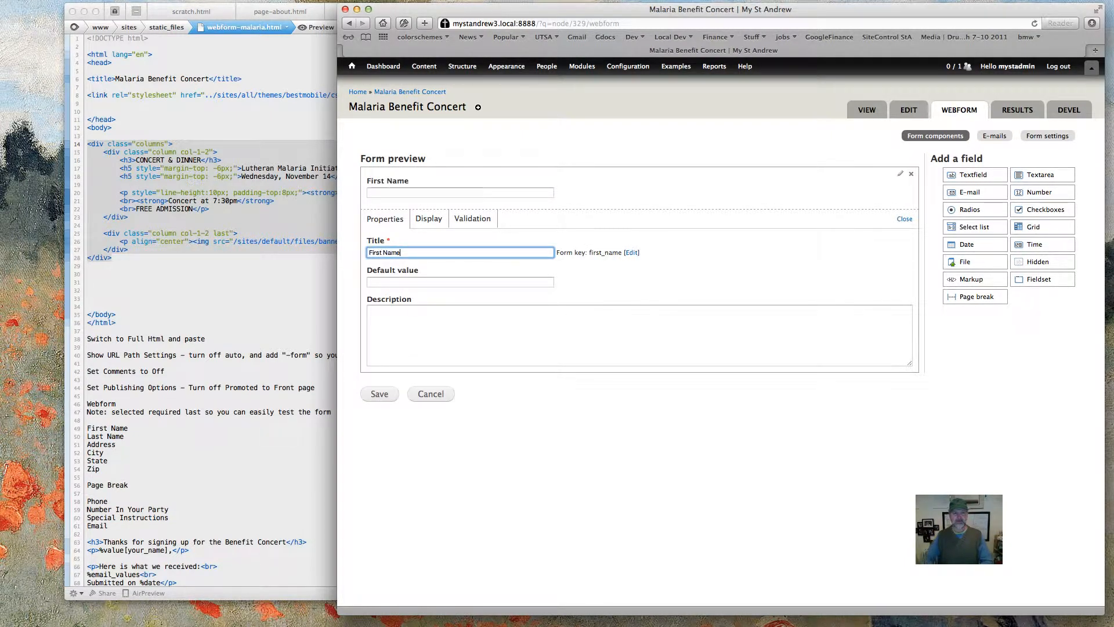
Step: Set the First Name field's display size to 60, and look through its label placement and validation options
click(438, 226)
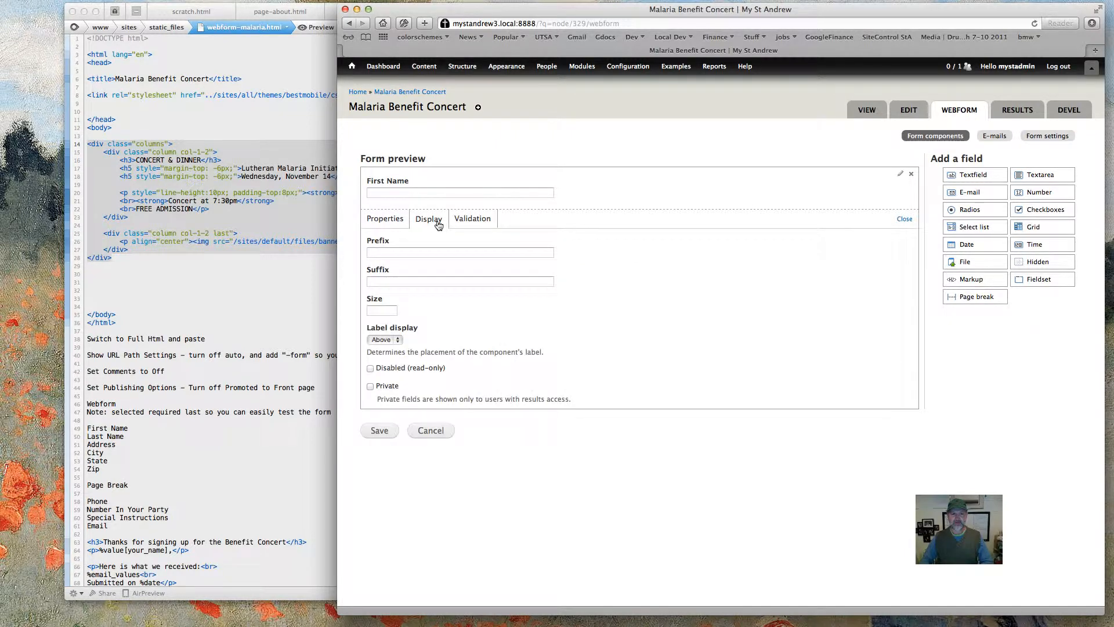
click(389, 309)
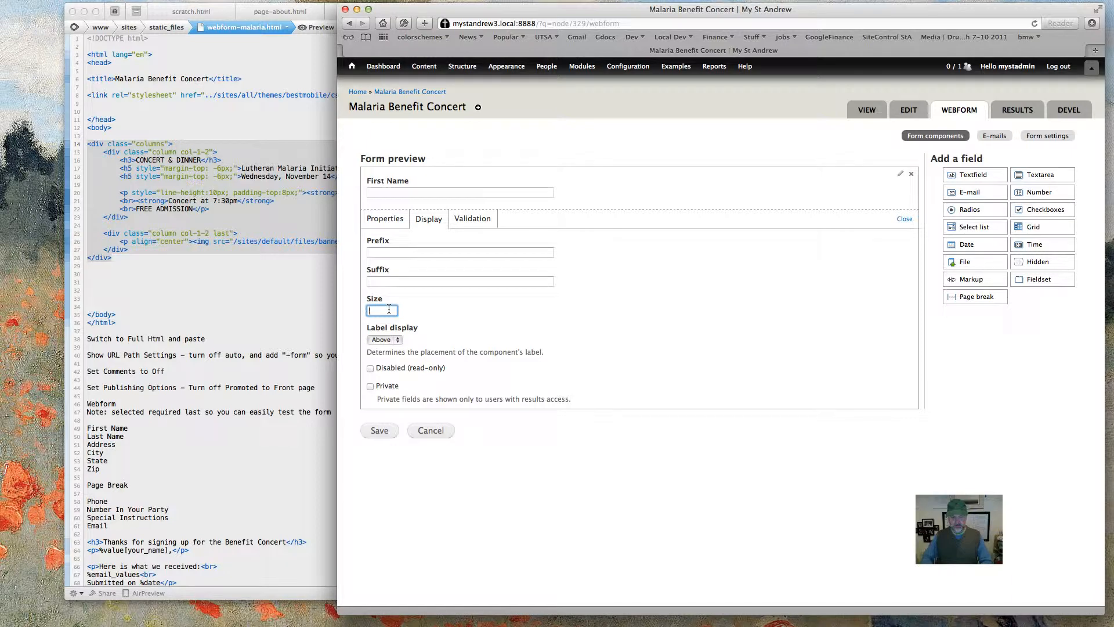
text(60)
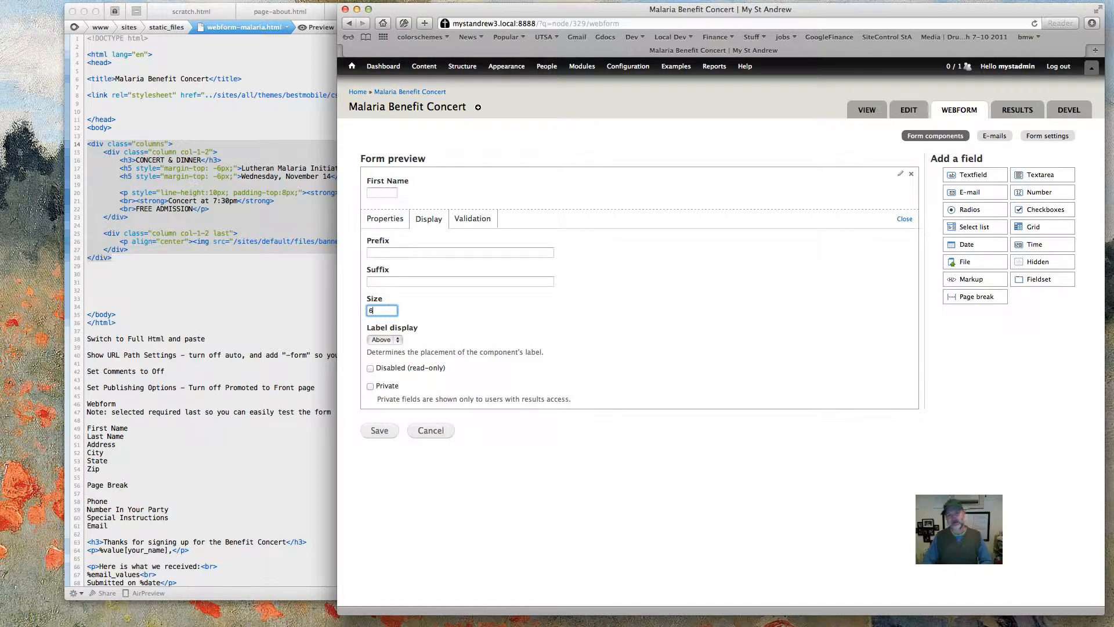
click(398, 341)
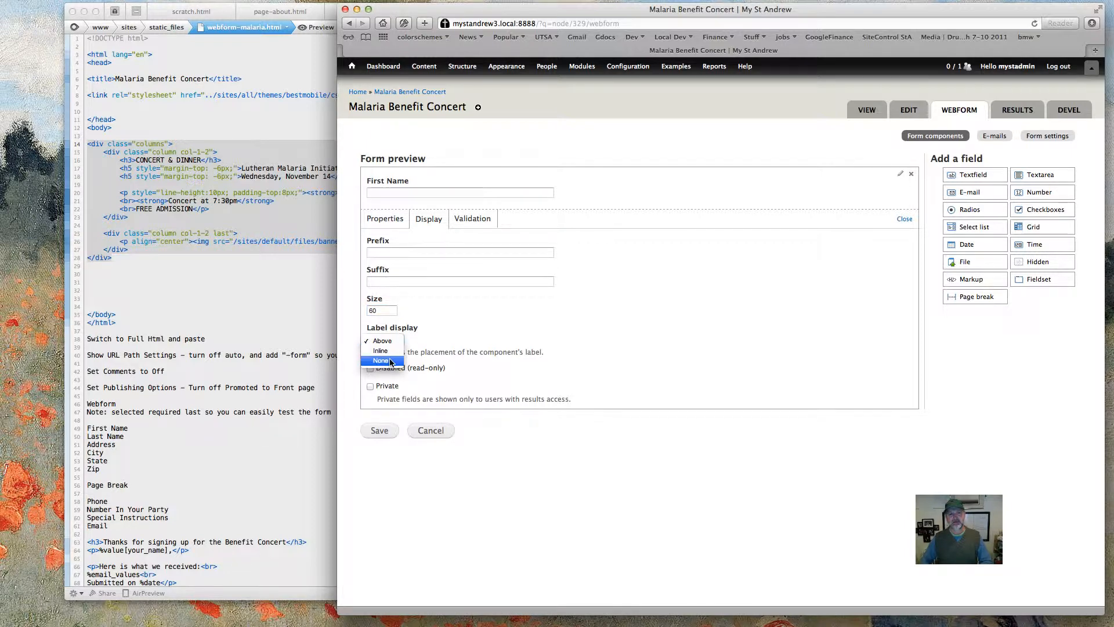
click(458, 308)
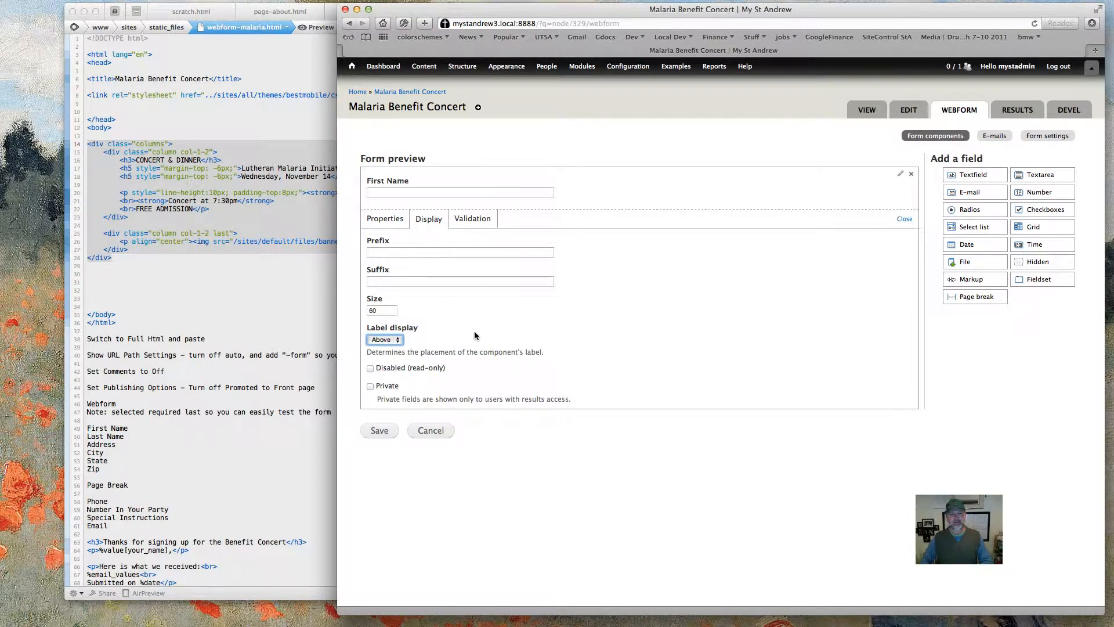
click(476, 222)
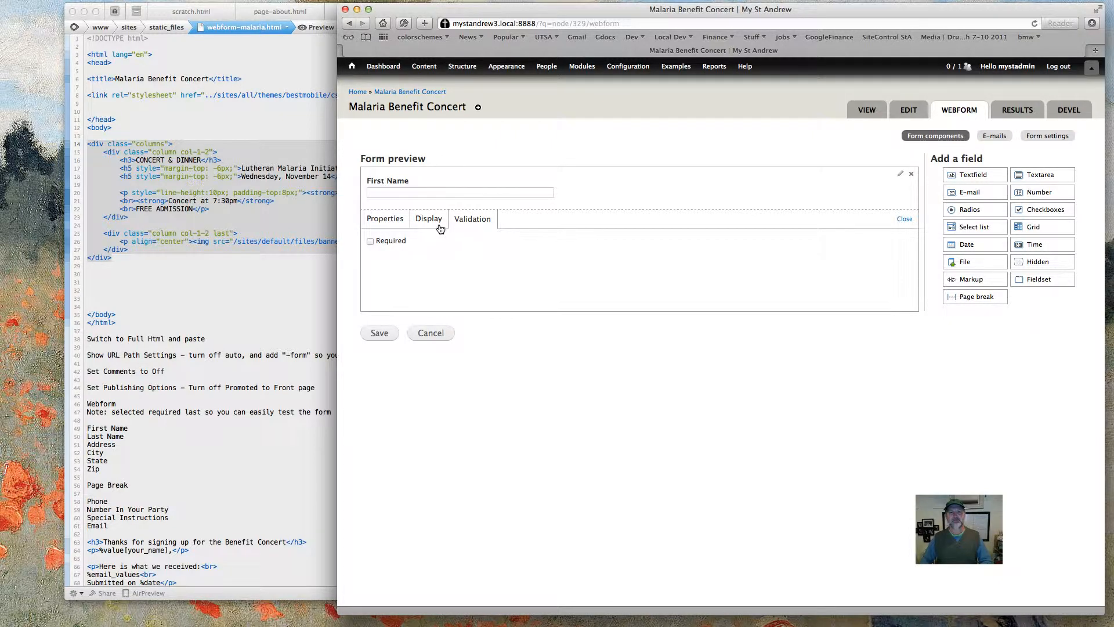
click(385, 219)
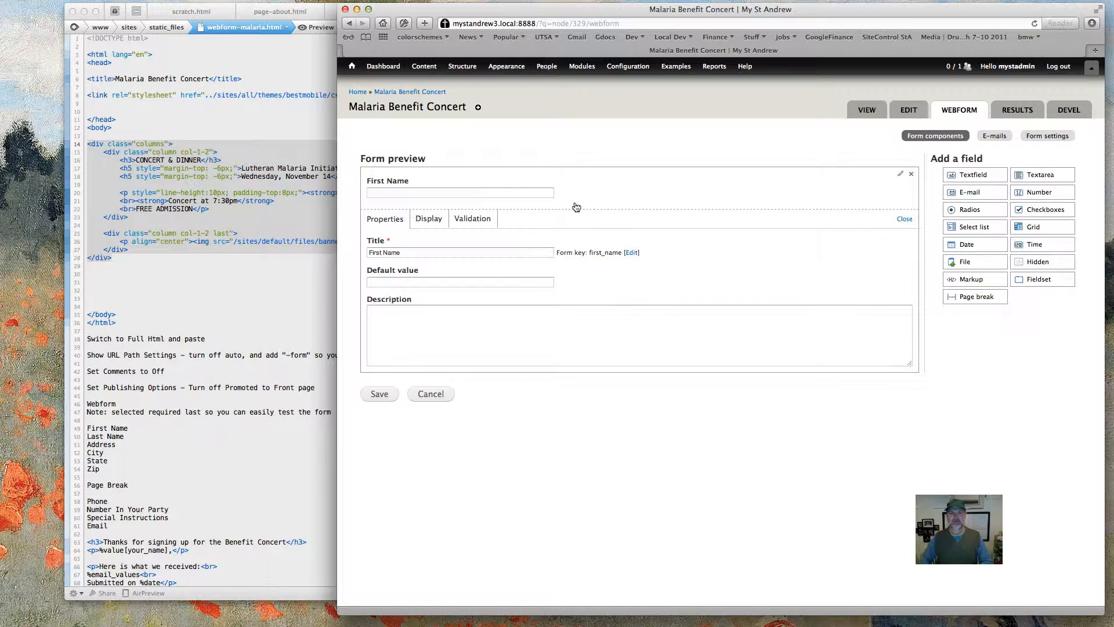
Step: Collapse and reopen the First Name field's settings in the form preview, and leave them closed
click(508, 193)
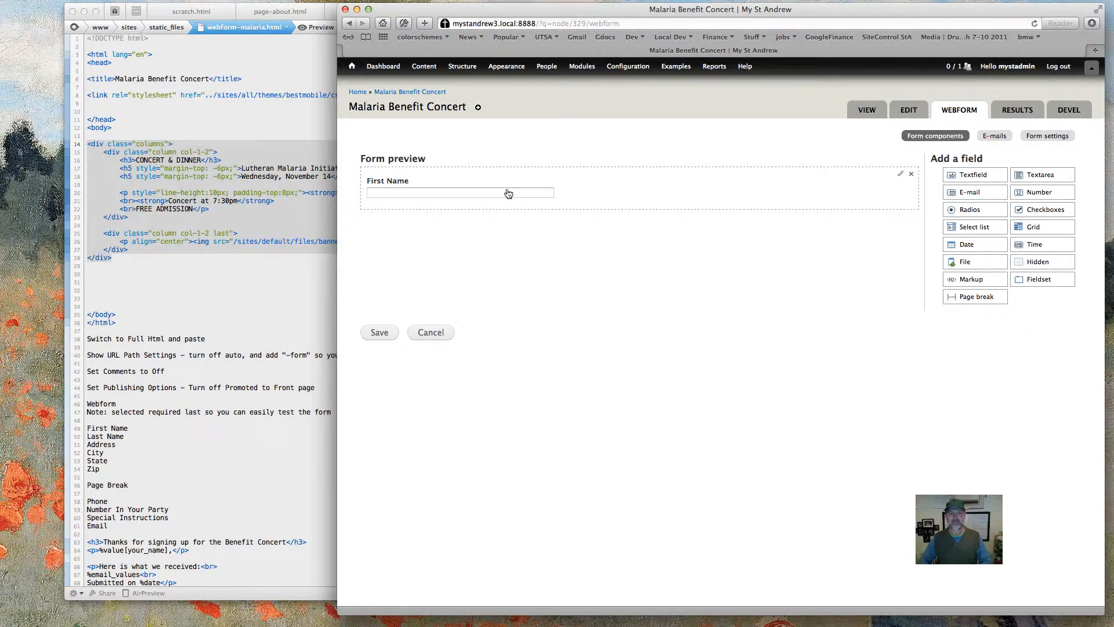
click(509, 194)
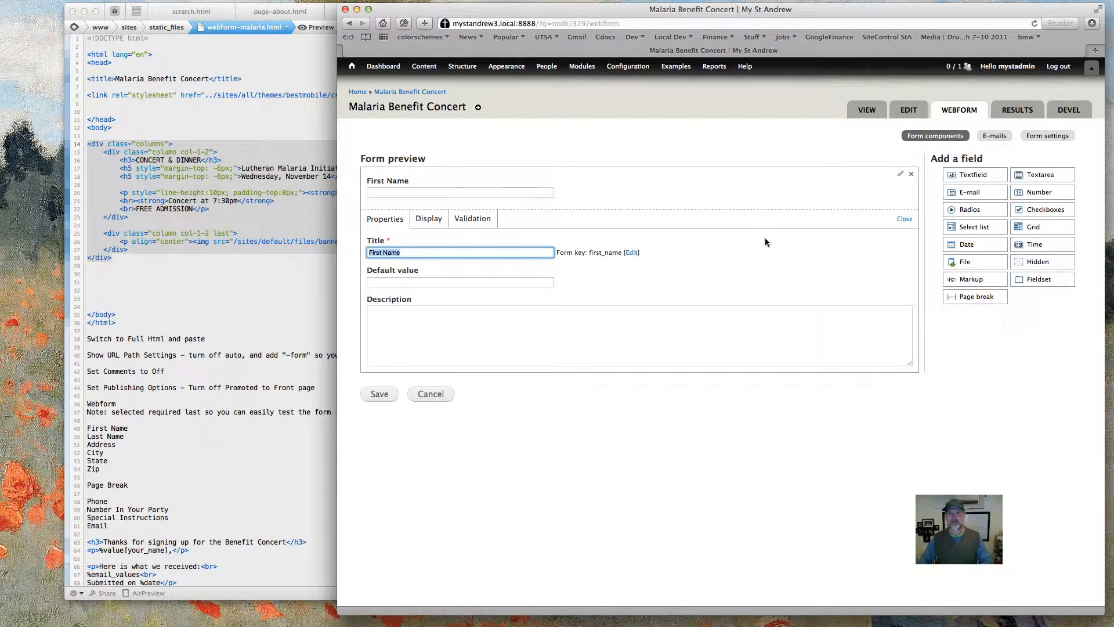
click(906, 221)
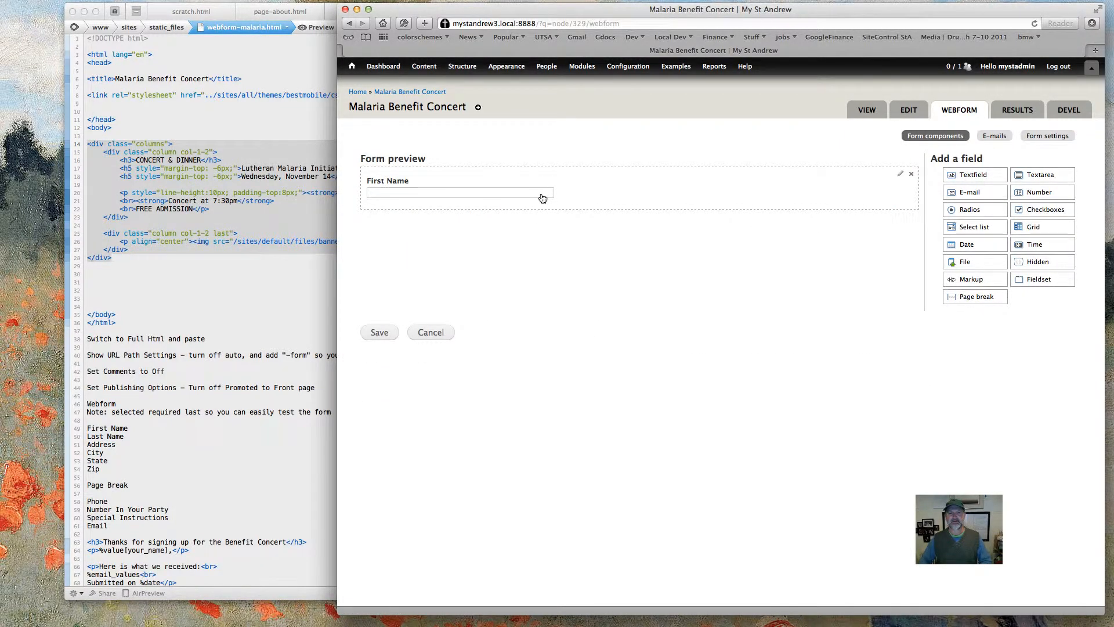
click(901, 175)
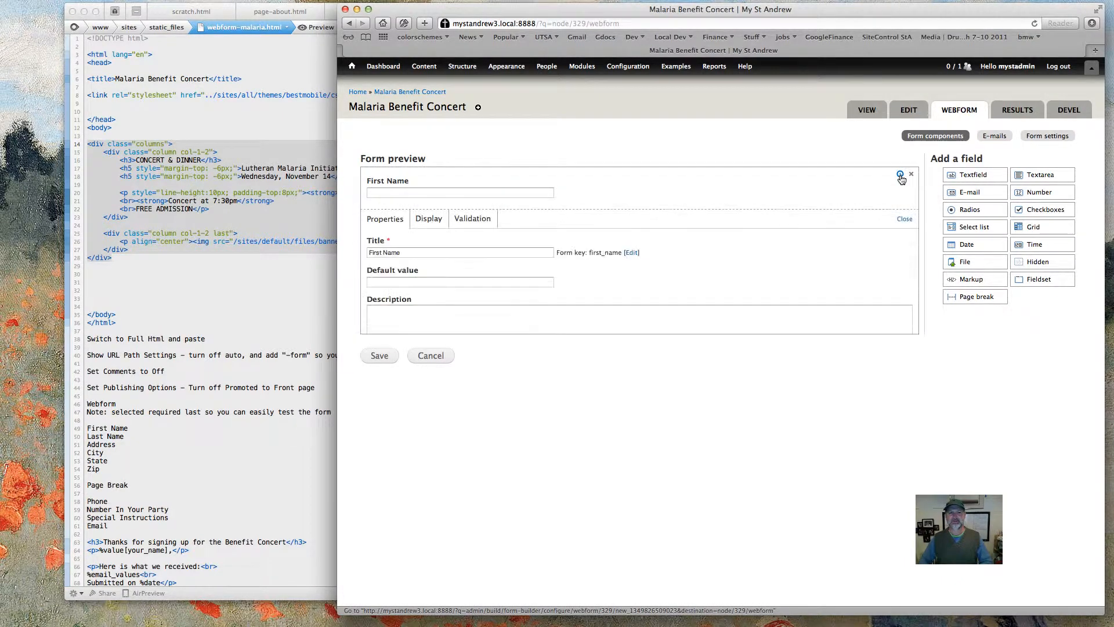
click(529, 200)
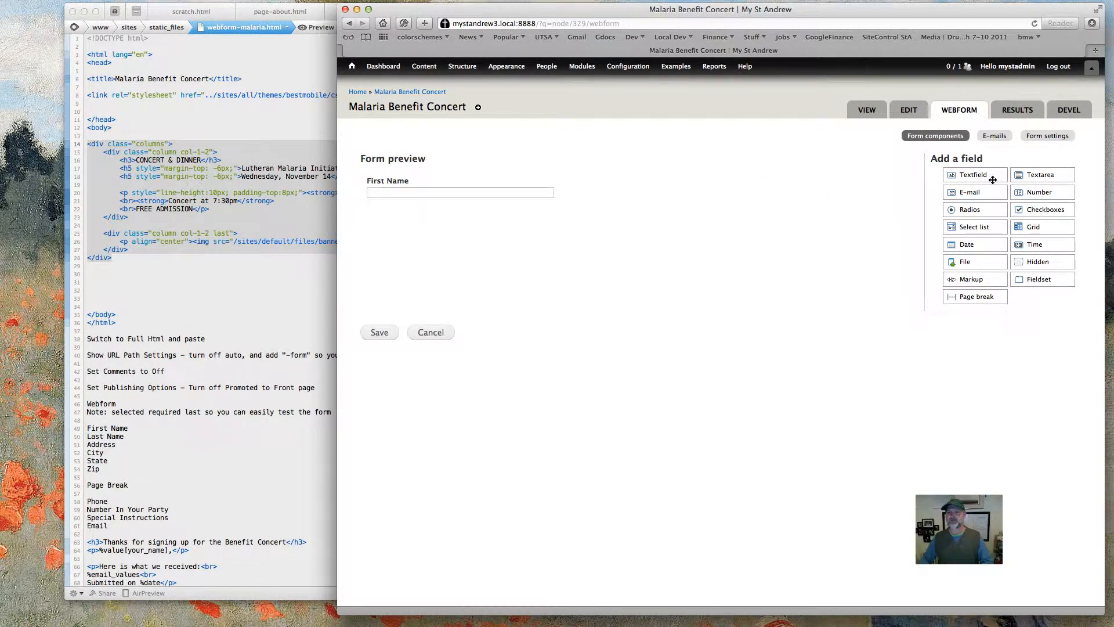
Step: Add a text field titled "Last Name" below First Name and set its display size to 60
drag(993, 180, 421, 220)
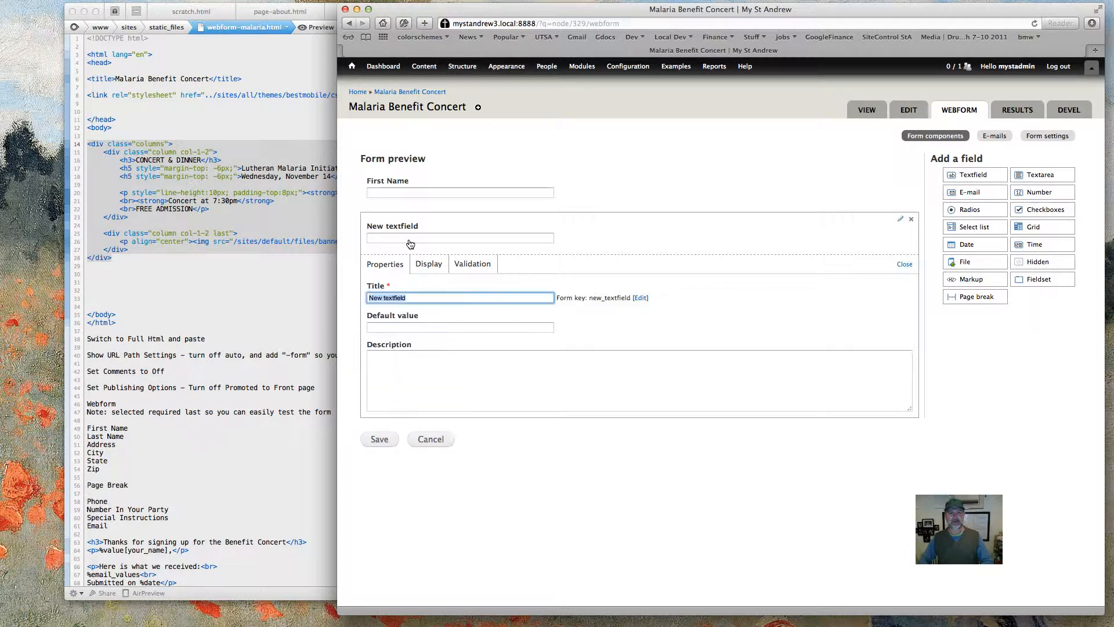
text(Last)
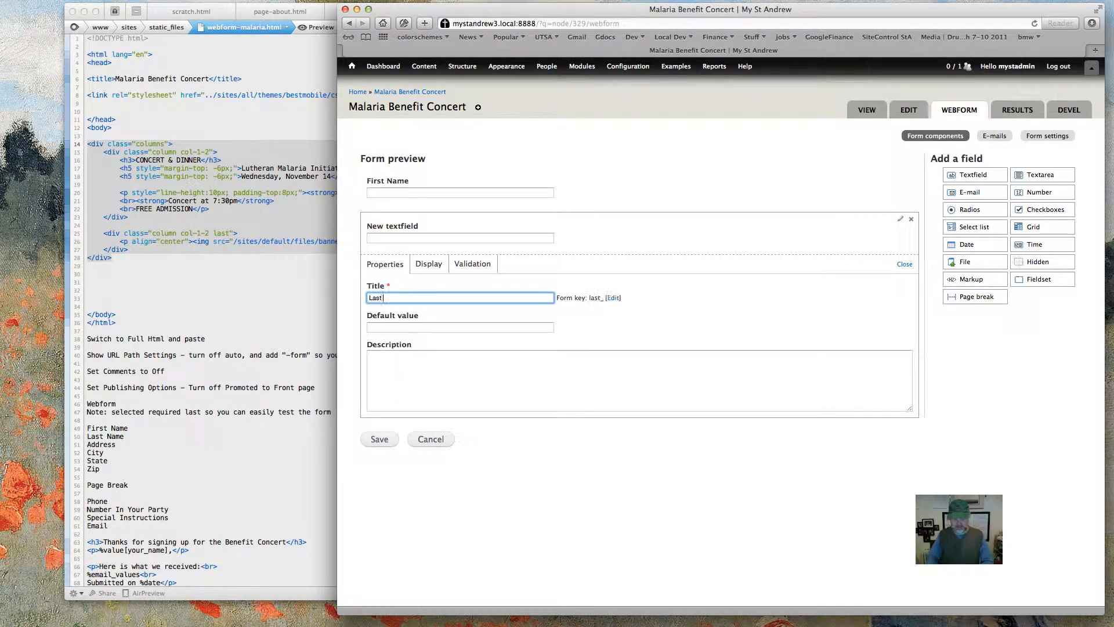
text( Name)
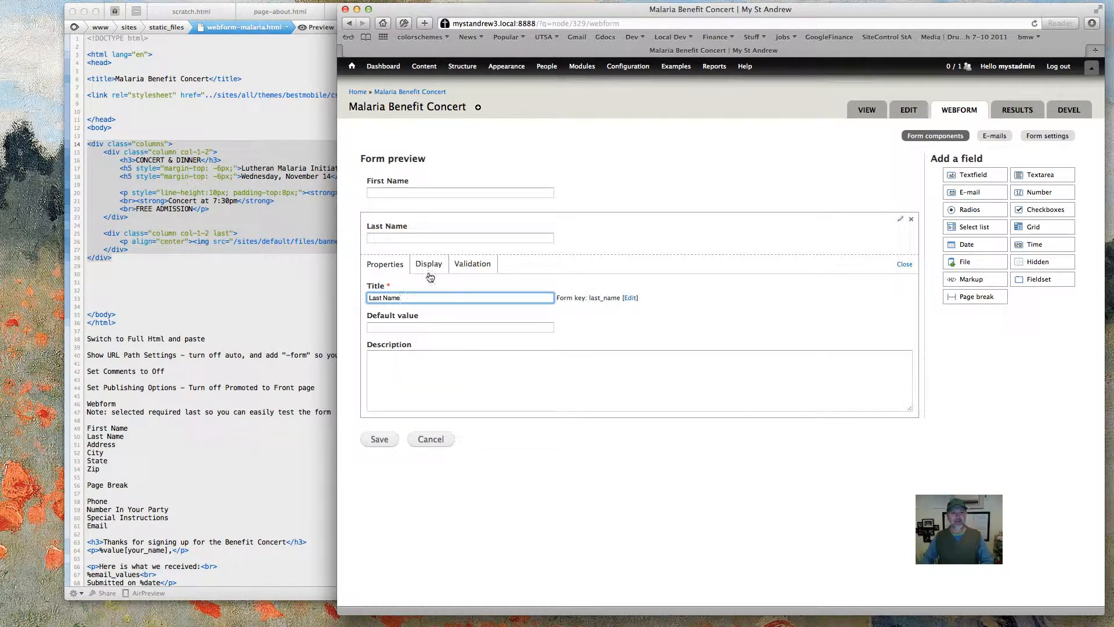
click(429, 266)
click(387, 357)
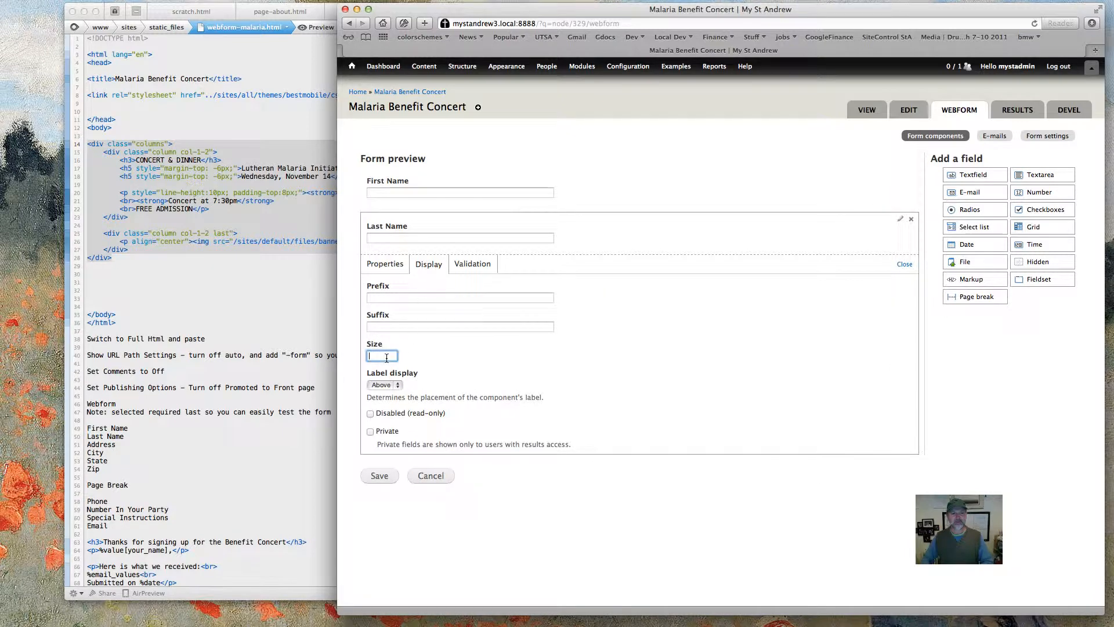
text(60)
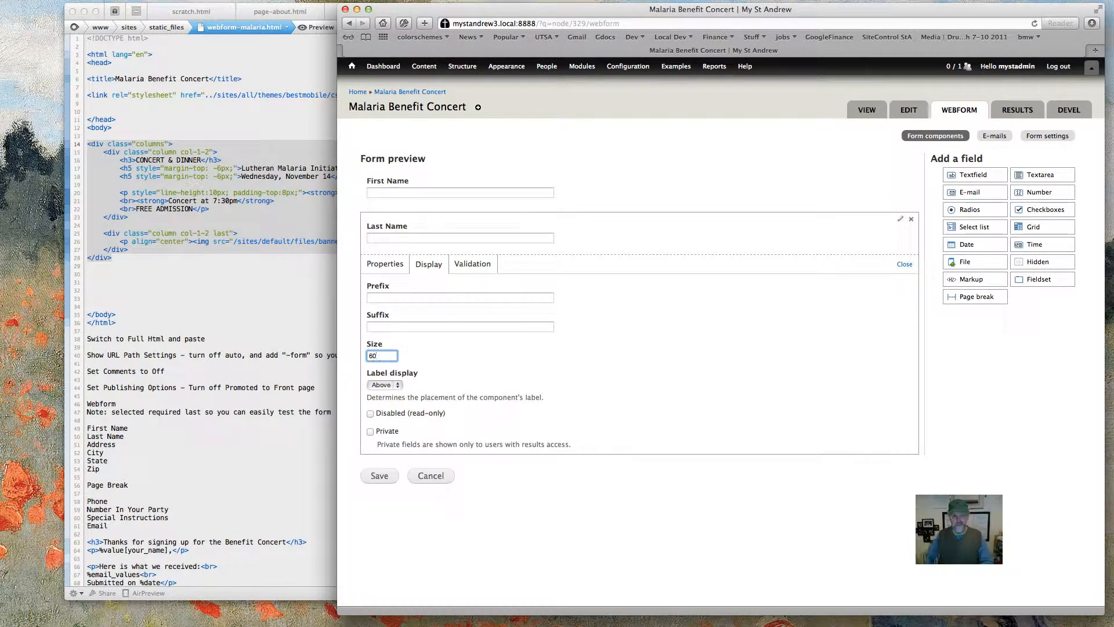
Step: Save the form components, and view the name fields on the concert page before returning to the webform editor
click(380, 476)
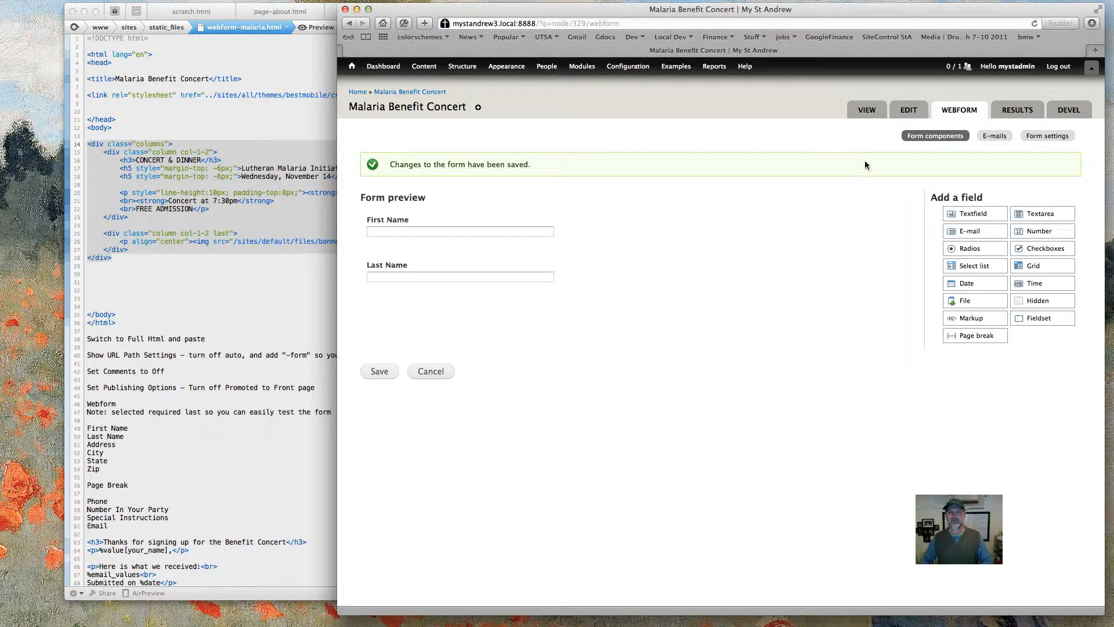
click(867, 110)
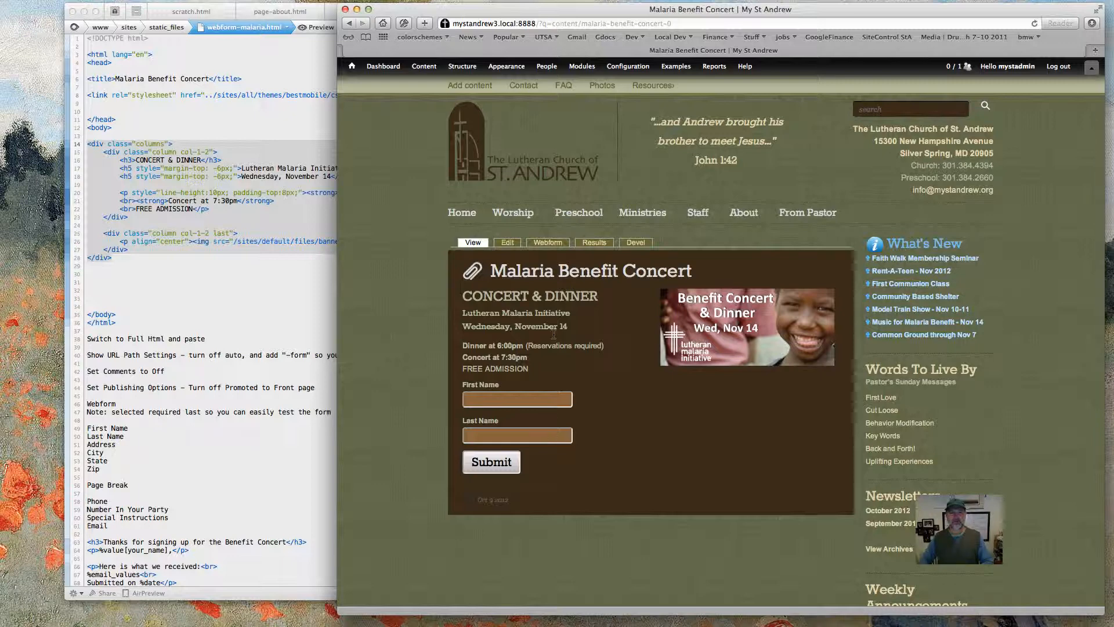
click(538, 242)
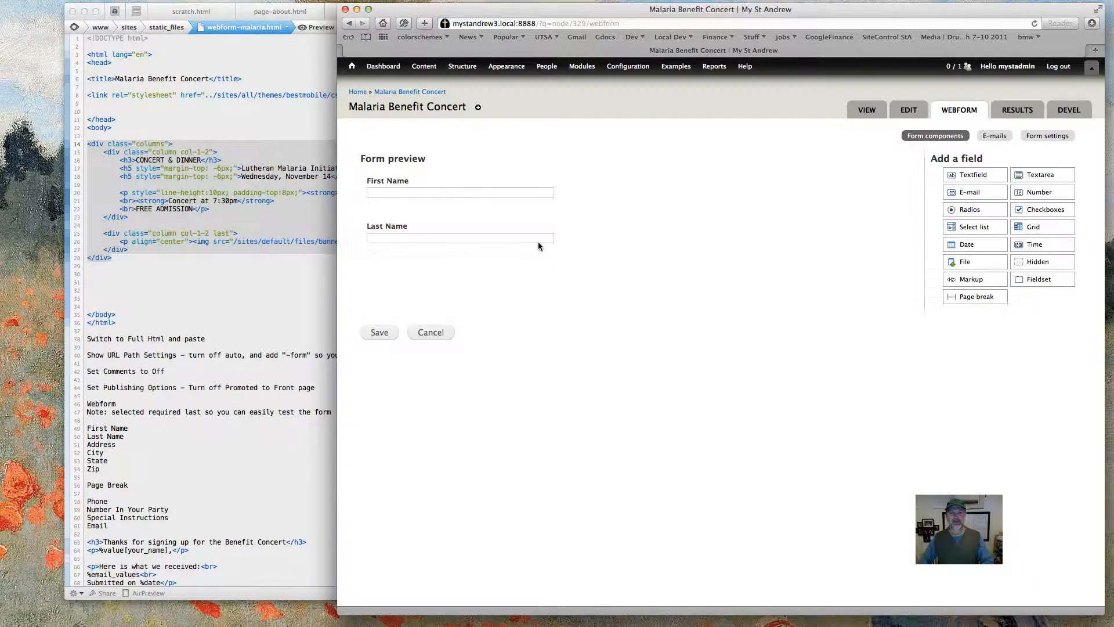